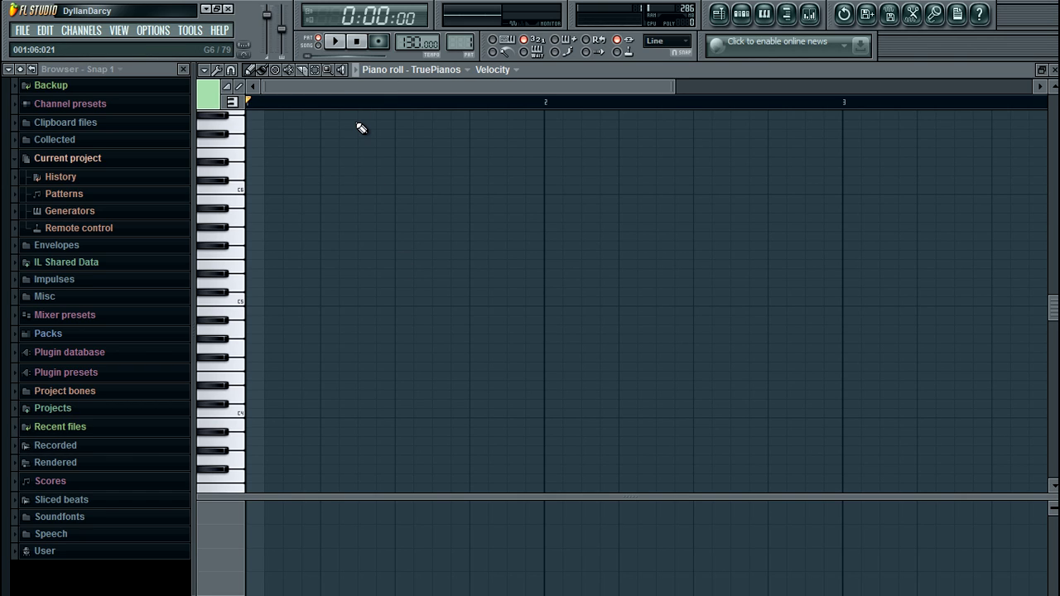
- Audition the semitone steps upward from C5 to F5 on the piano roll keyboard
scroll(346, 181, "up", 2)
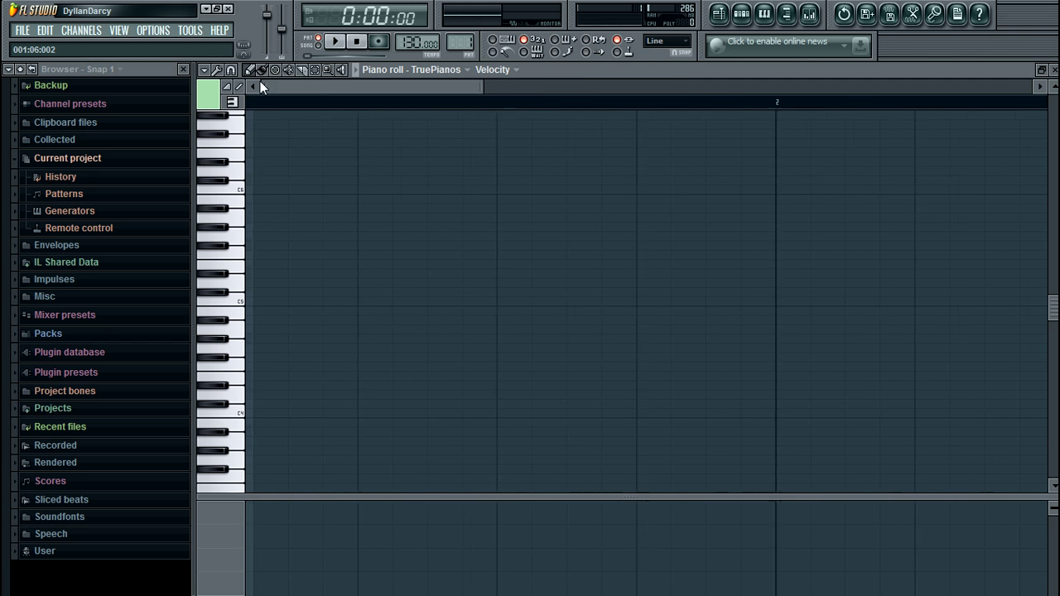
scroll(291, 124, "up", 3)
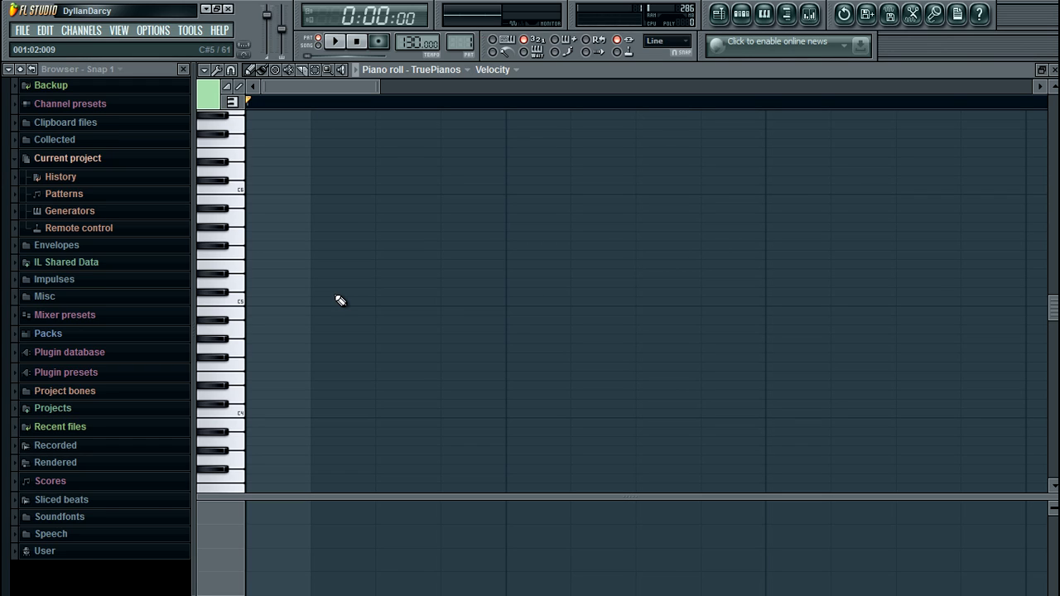
left_click(238, 305)
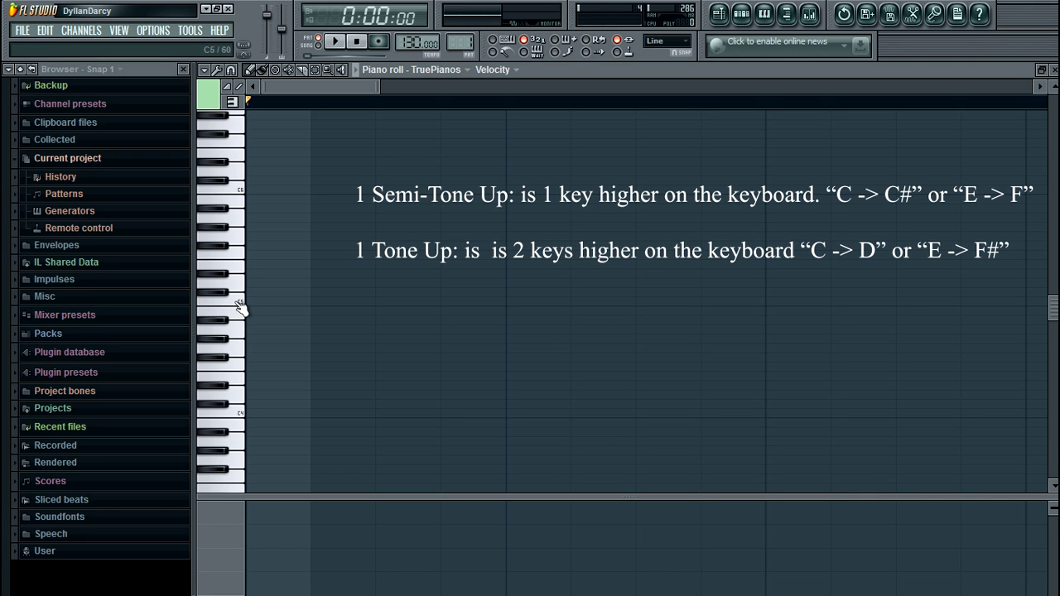
left_click(225, 295)
left_click(238, 285)
left_click(240, 275)
left_click(240, 266)
left_click(236, 263)
left_click(238, 272)
left_click(233, 265)
left_click(232, 255)
- Audition whole-tone steps upward from C5 through D5 and E5 to F#5 on the piano roll keyboard
left_click(237, 304)
left_click(238, 287)
left_click(237, 270)
left_click(227, 248)
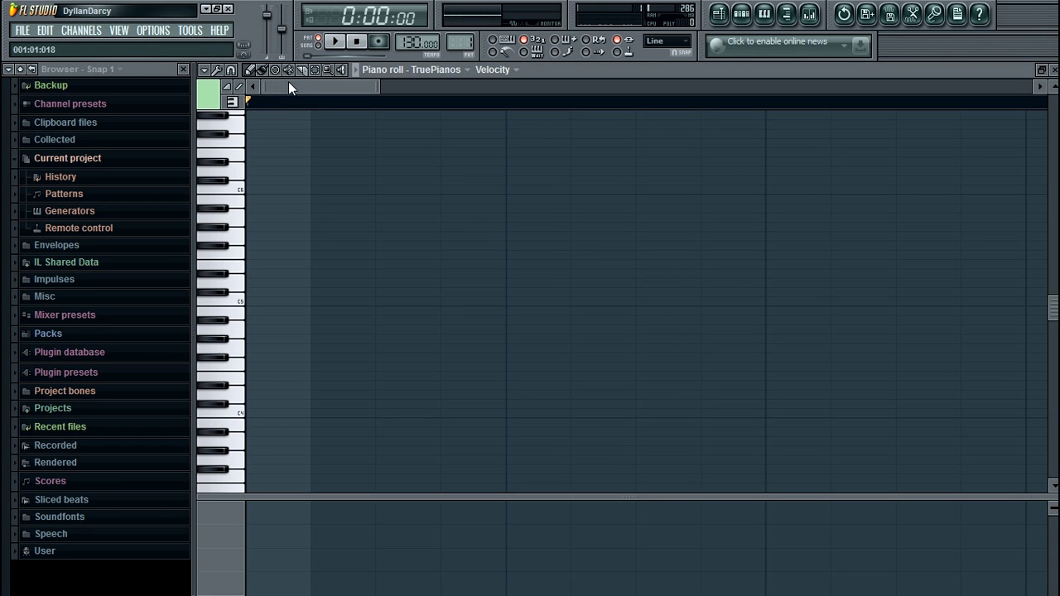
- Draw an ascending C major scale from C5 to C6 as consecutive two-step notes from bar 1, and play it back
left_click(251, 303)
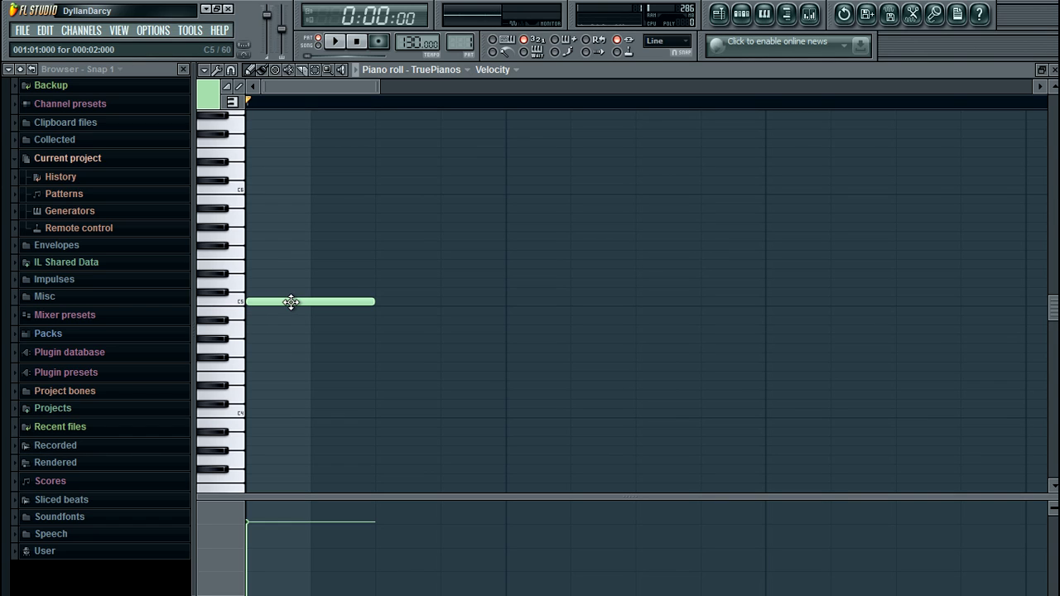
scroll(302, 211, "down", 4)
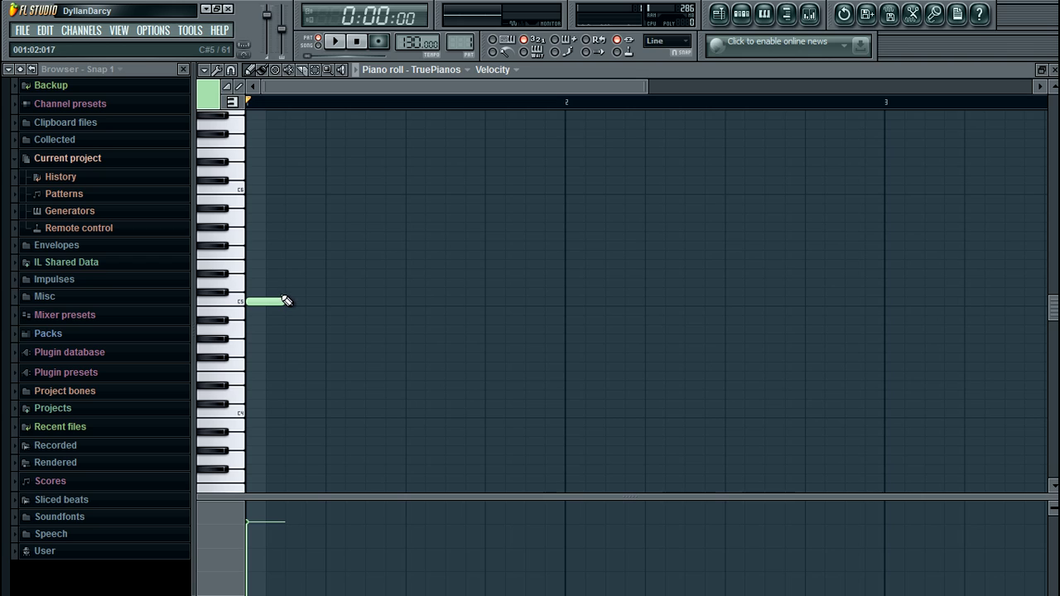
left_click(238, 285)
left_click(291, 283)
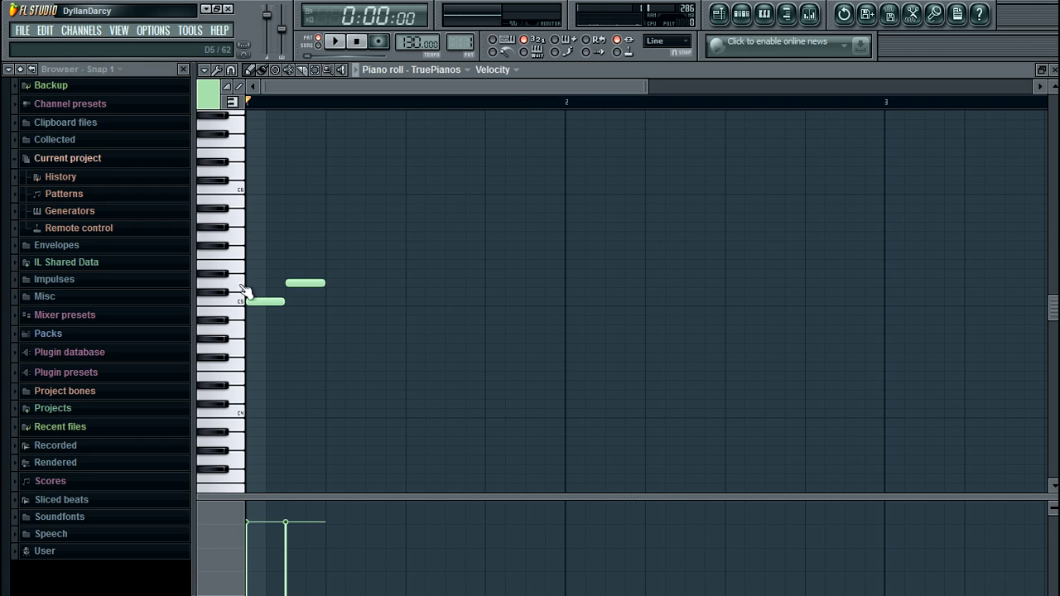
left_click(328, 265)
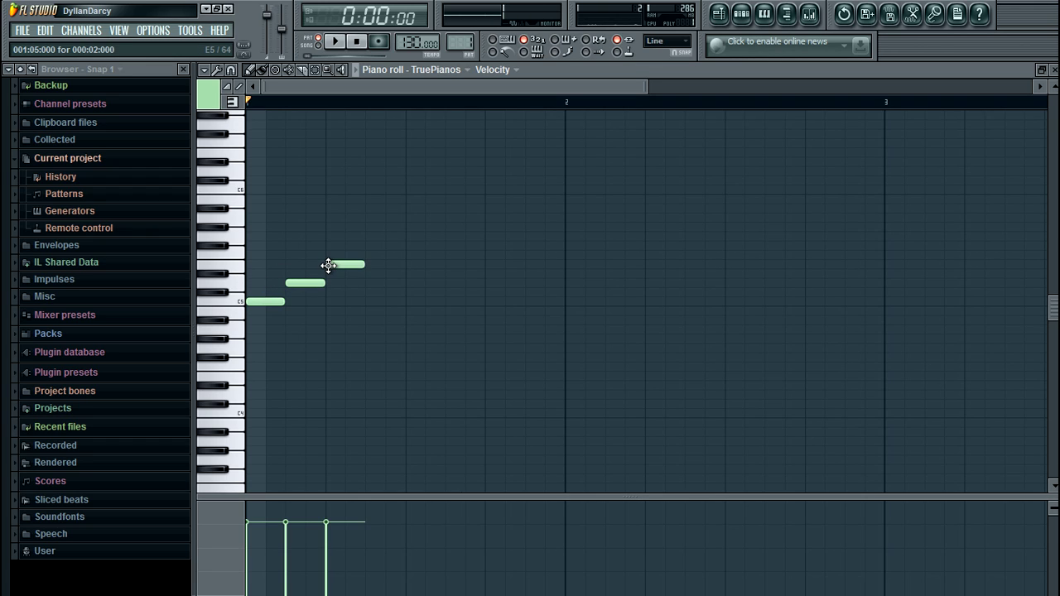
left_click(373, 255)
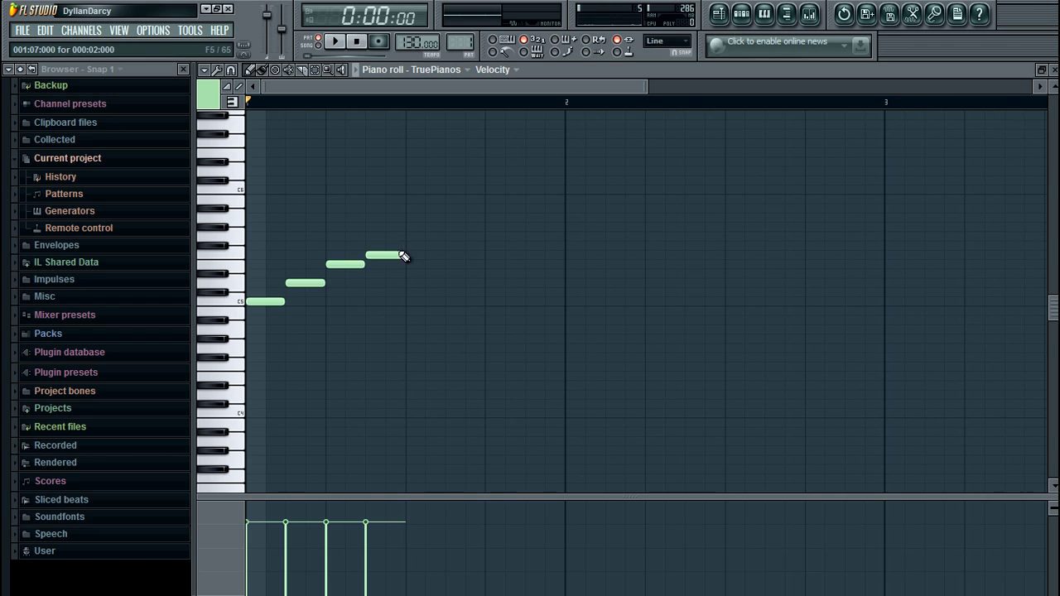
left_click(431, 236)
left_click(454, 217)
left_click(489, 200)
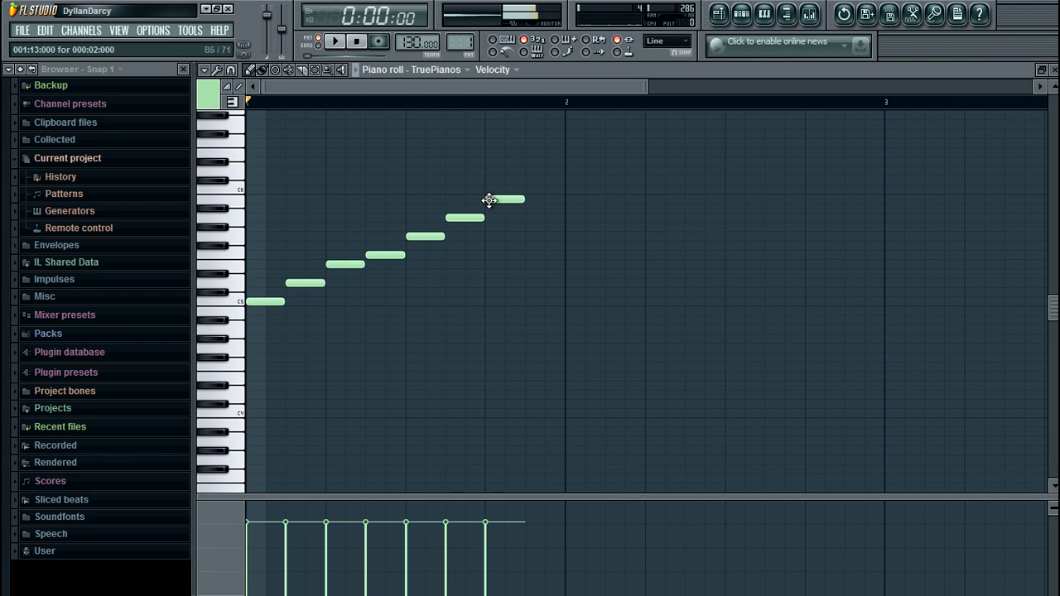
left_click(535, 190)
left_click(335, 42)
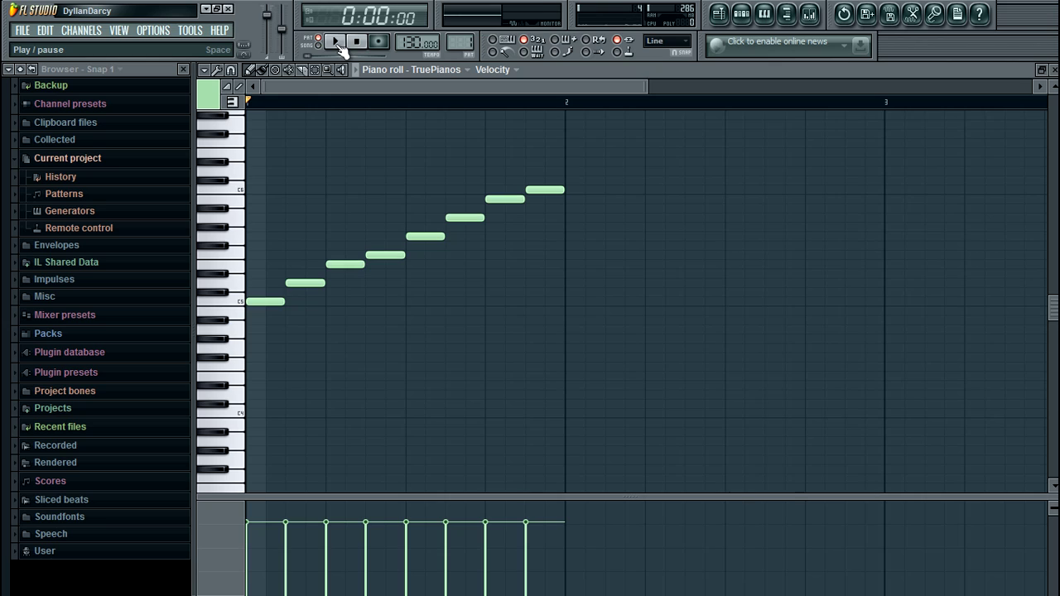
left_click(361, 43)
- Show the note names on the piano roll keyboard to examine the notes of the C major scale
left_click(217, 294)
left_click(234, 102)
scroll(248, 411, "down", 1)
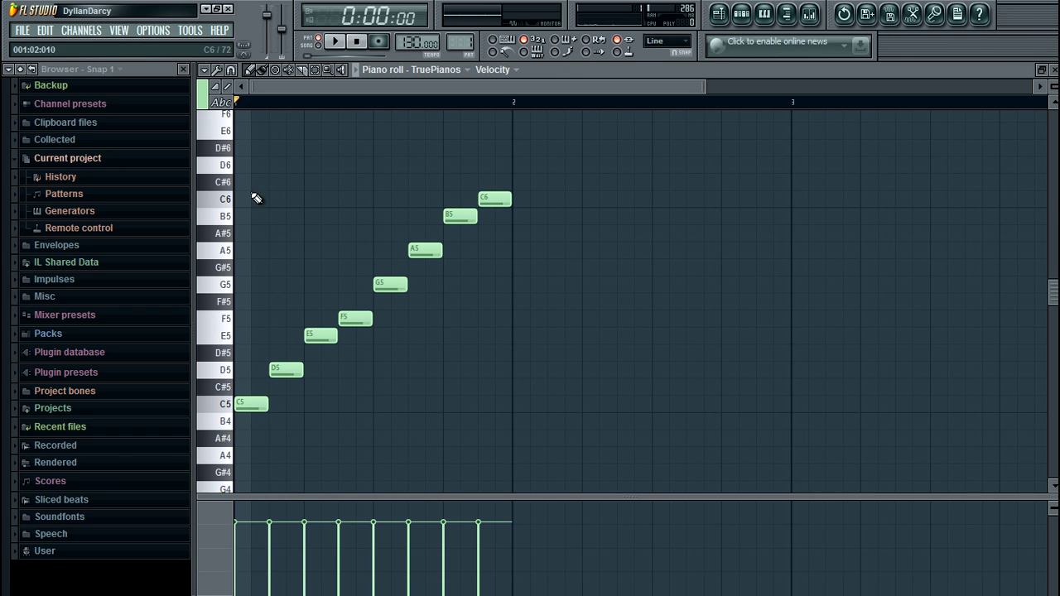
scroll(426, 184, "down", 2)
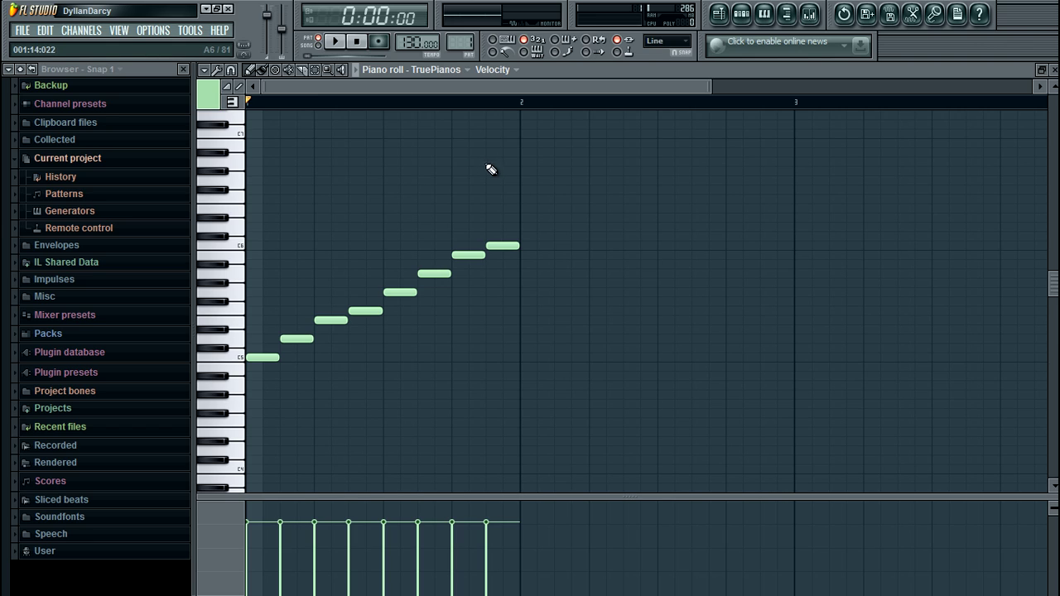
- Delete every note of the major scale above C5, from C6 down to D5
right_click(503, 245)
right_click(468, 255)
right_click(435, 274)
right_click(400, 292)
right_click(373, 311)
right_click(336, 321)
right_click(303, 339)
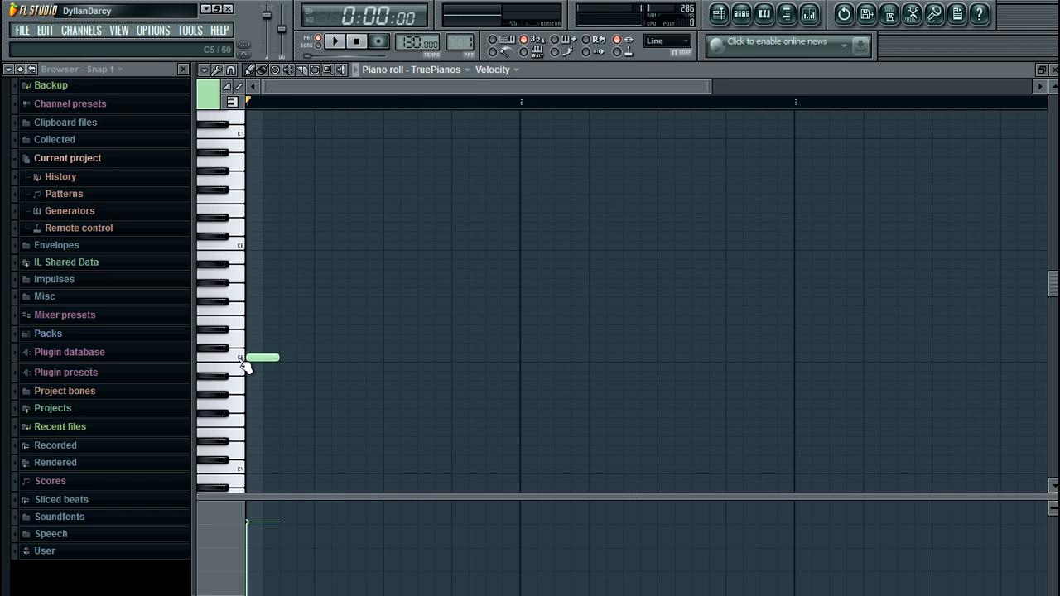
- Build a C minor scale after C5 with consecutive notes D5, D#5, F5, G5, G#5, A#5 and C6, and play it back
left_click(284, 340)
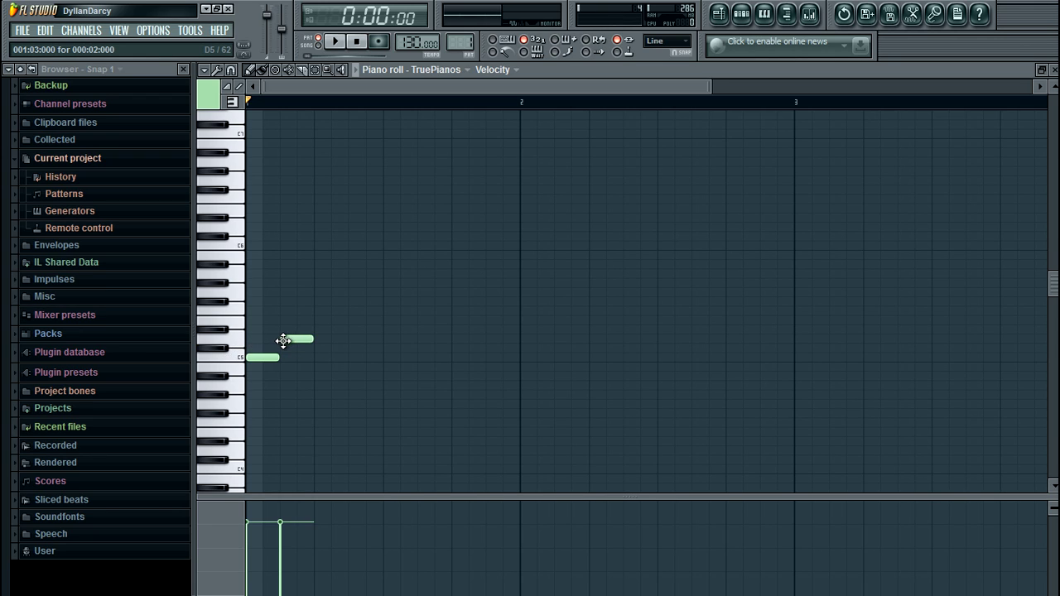
left_click(320, 331)
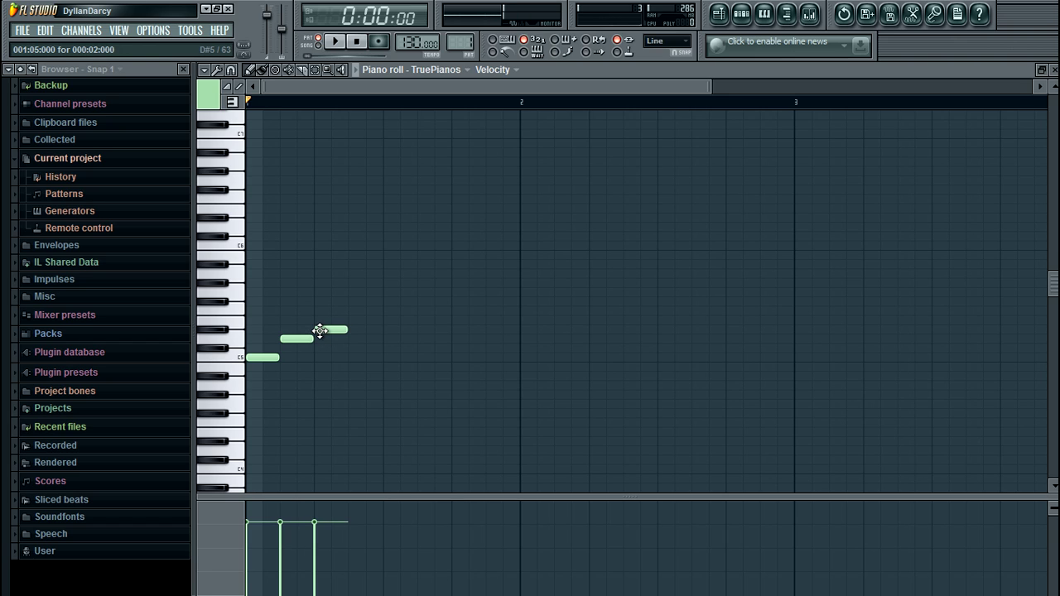
left_click(234, 312)
left_click(358, 313)
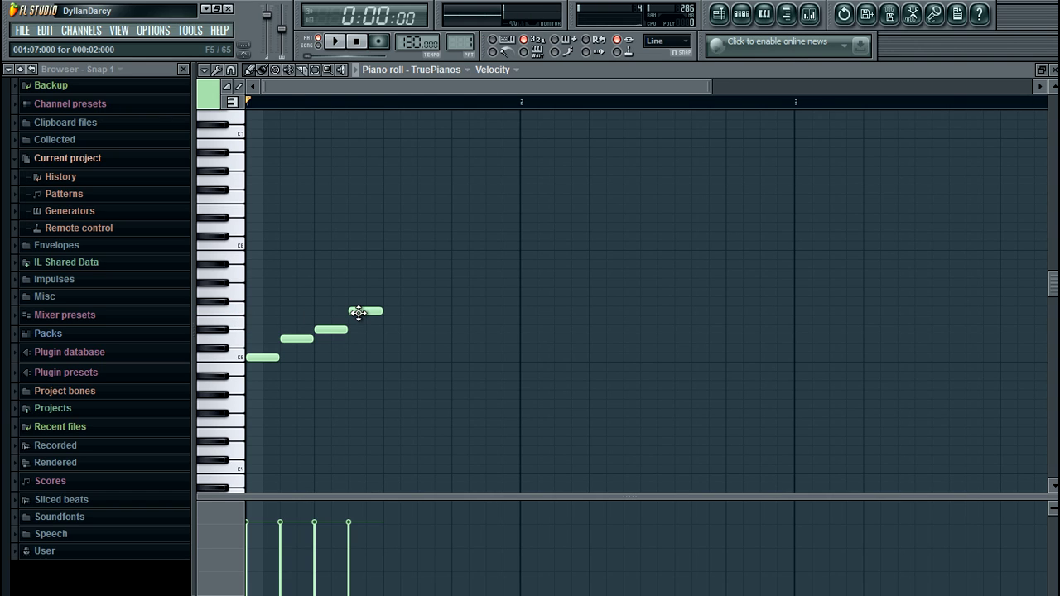
left_click(389, 294)
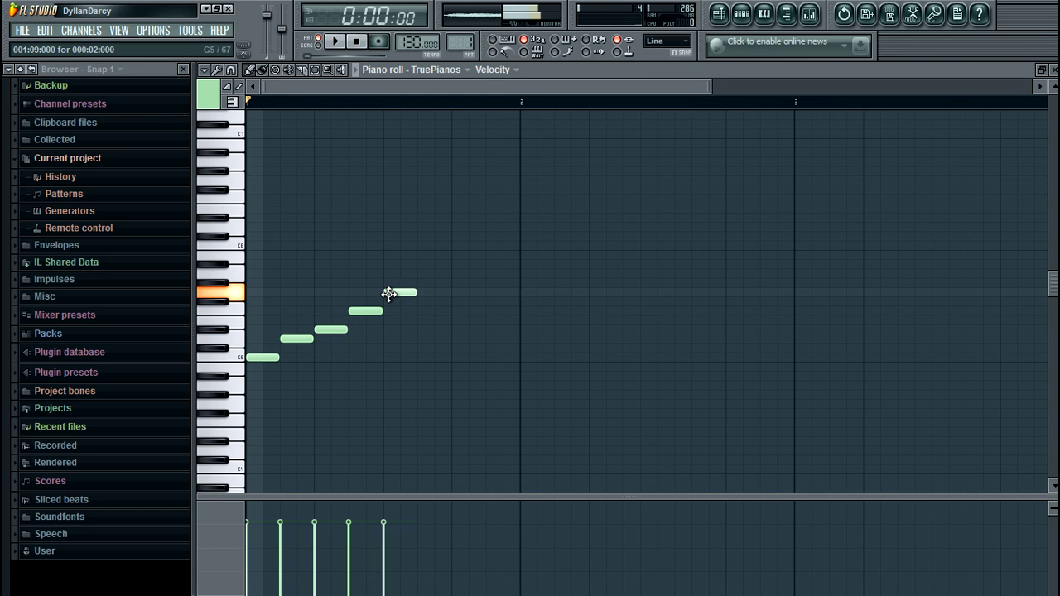
left_click(425, 284)
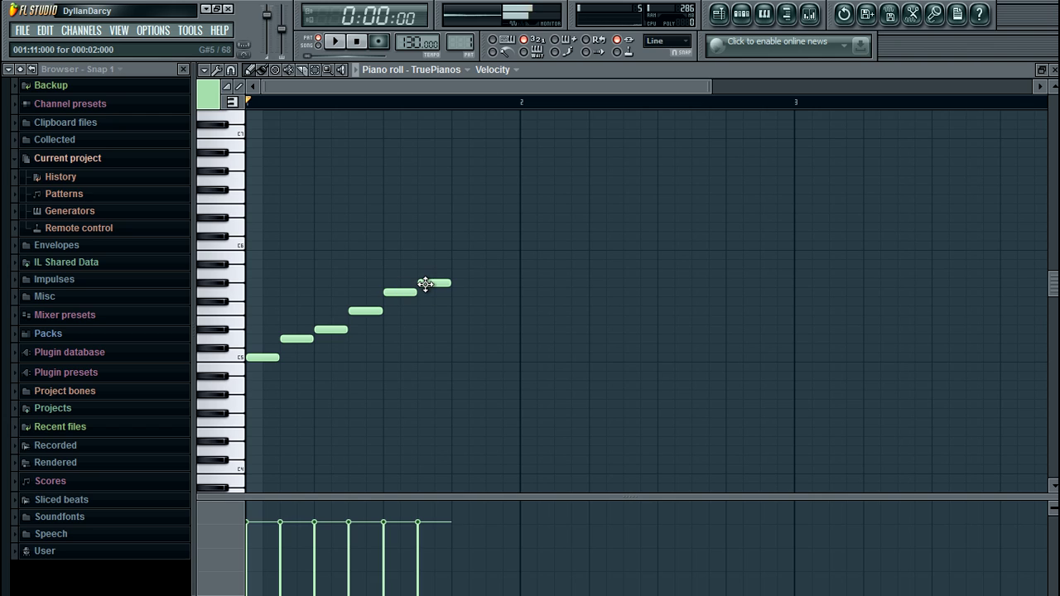
left_click(455, 265)
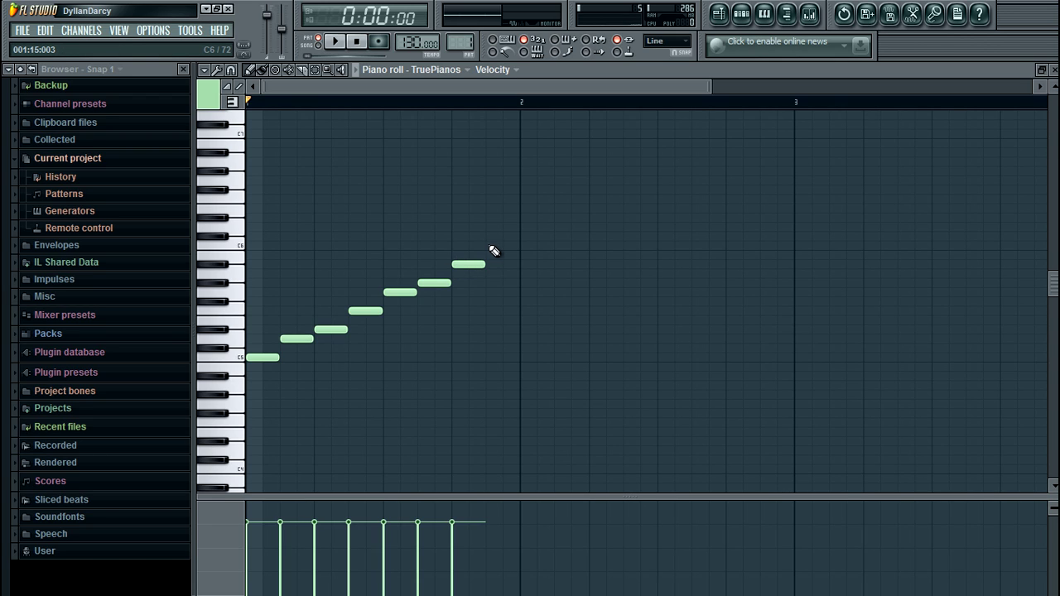
left_click(491, 246)
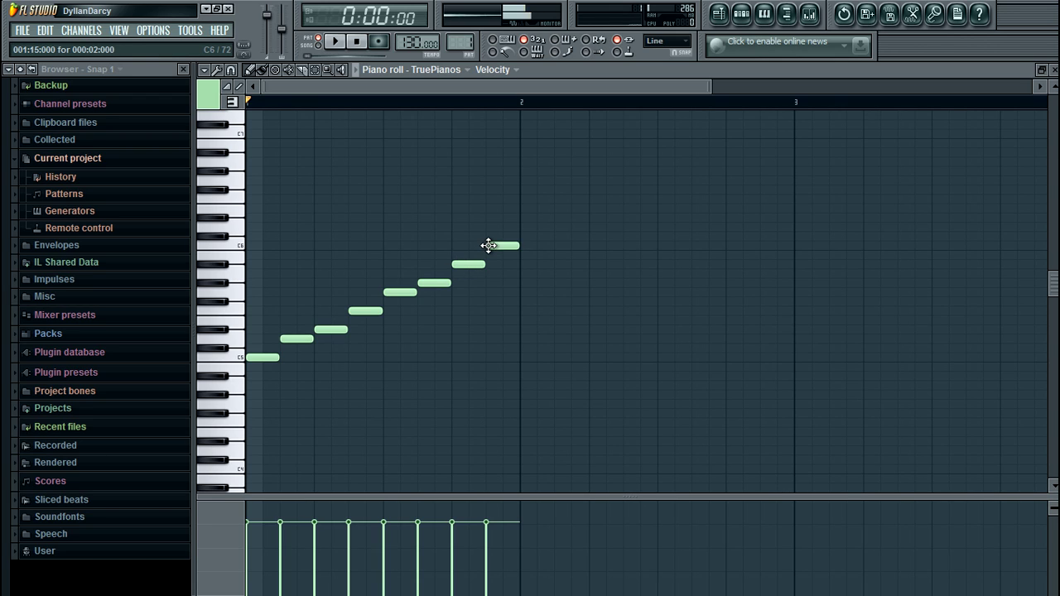
left_click(333, 44)
left_click(358, 43)
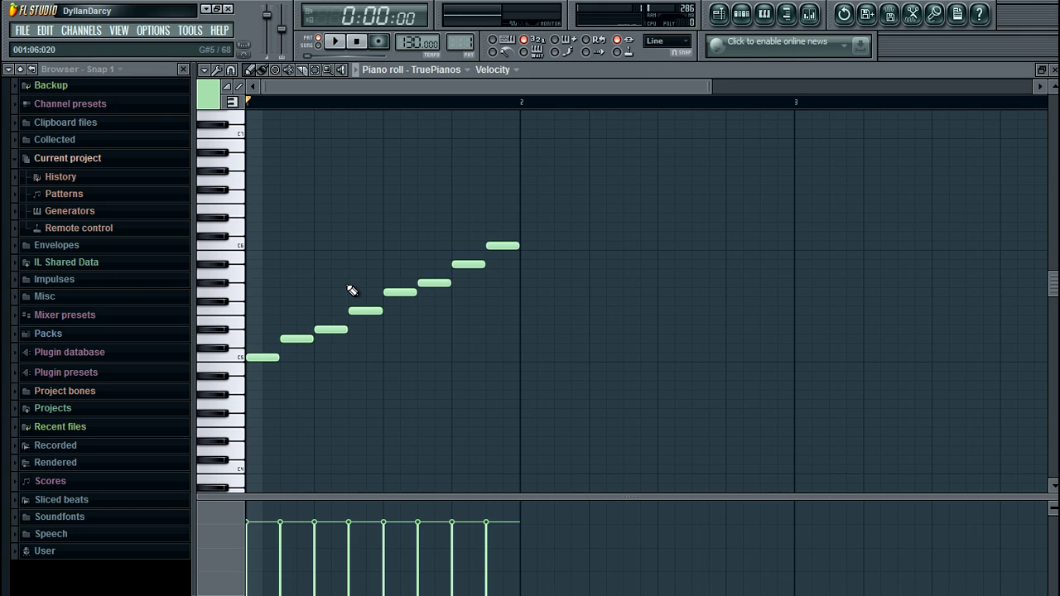
left_click(232, 355)
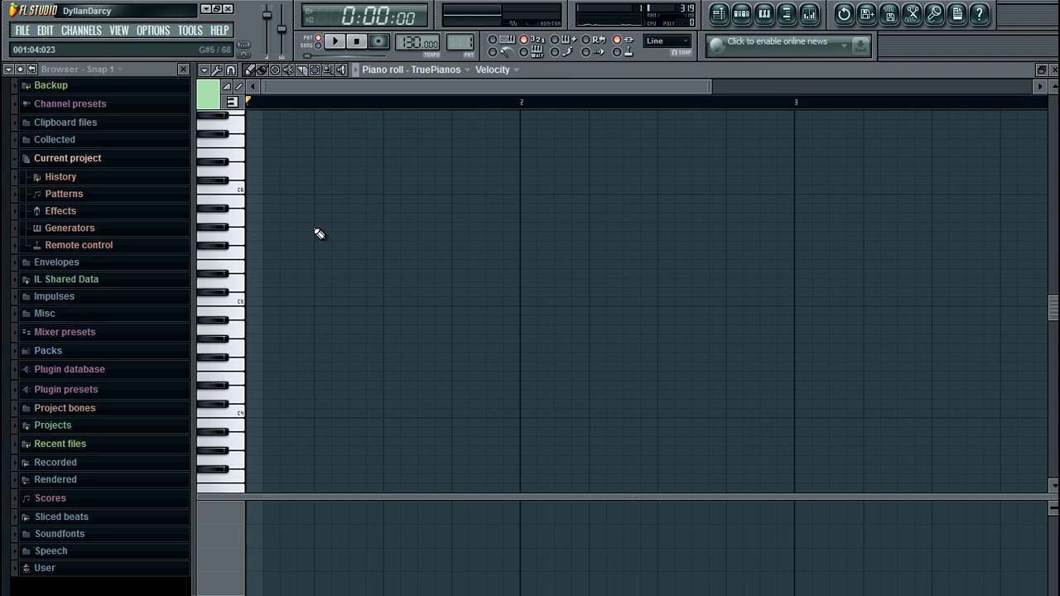
- Place consecutive notes C5 and C#5 at the start of the empty piano roll and play the semitone interval
left_click(255, 302)
left_click(289, 293)
left_click(334, 41)
left_click(358, 41)
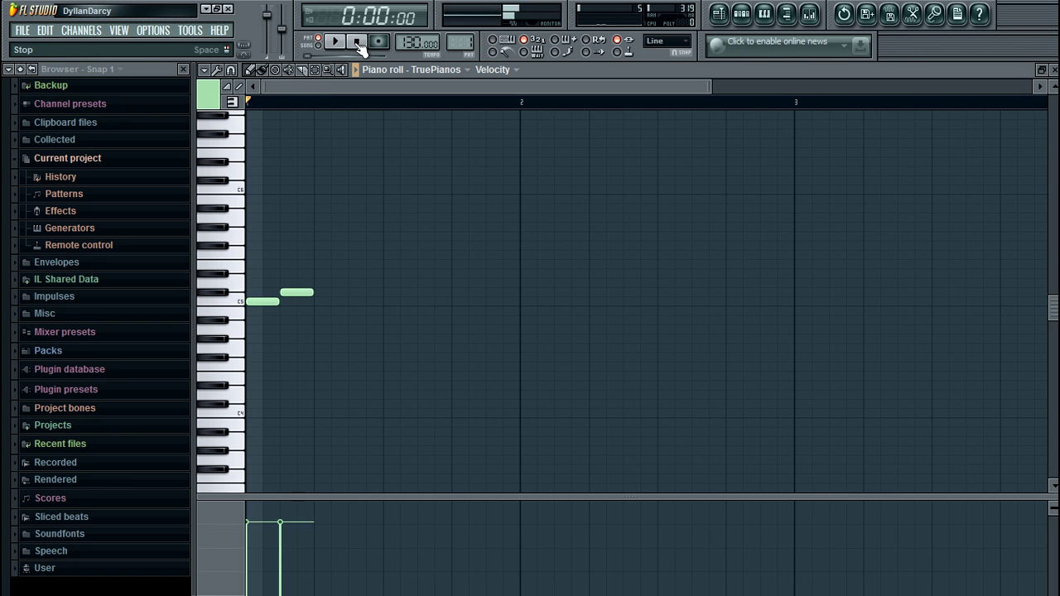
- Replace the C#5 note with D5 and play the whole-tone interval
right_click(302, 292)
left_click(294, 284)
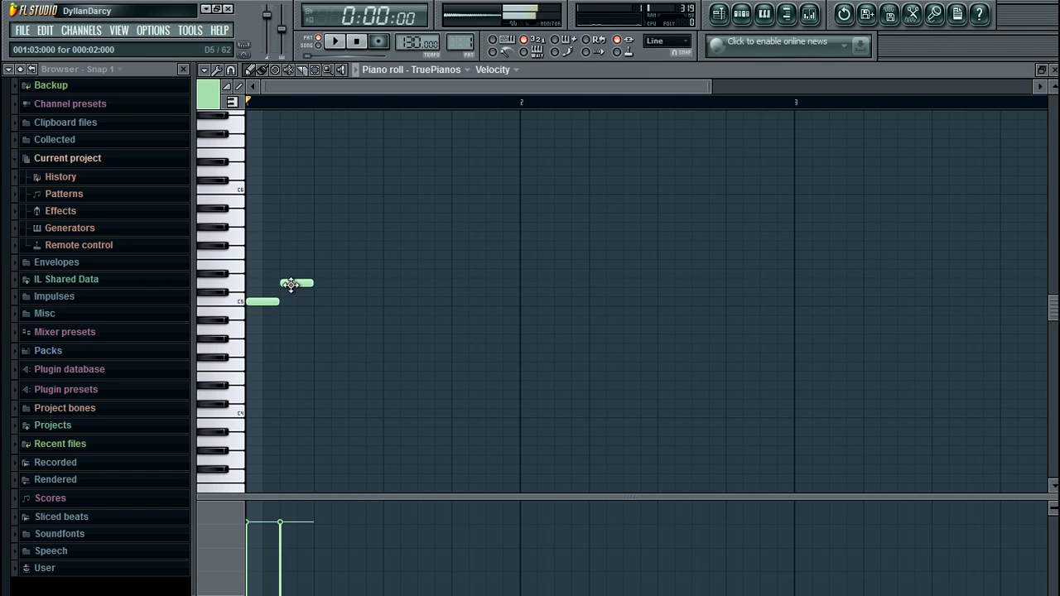
left_click(336, 42)
key("space")
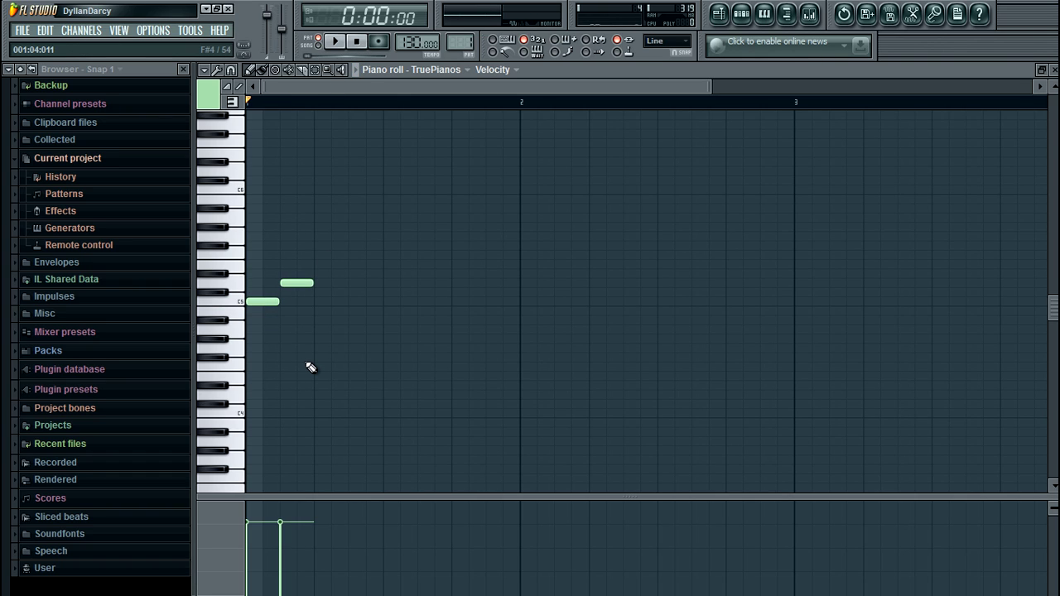